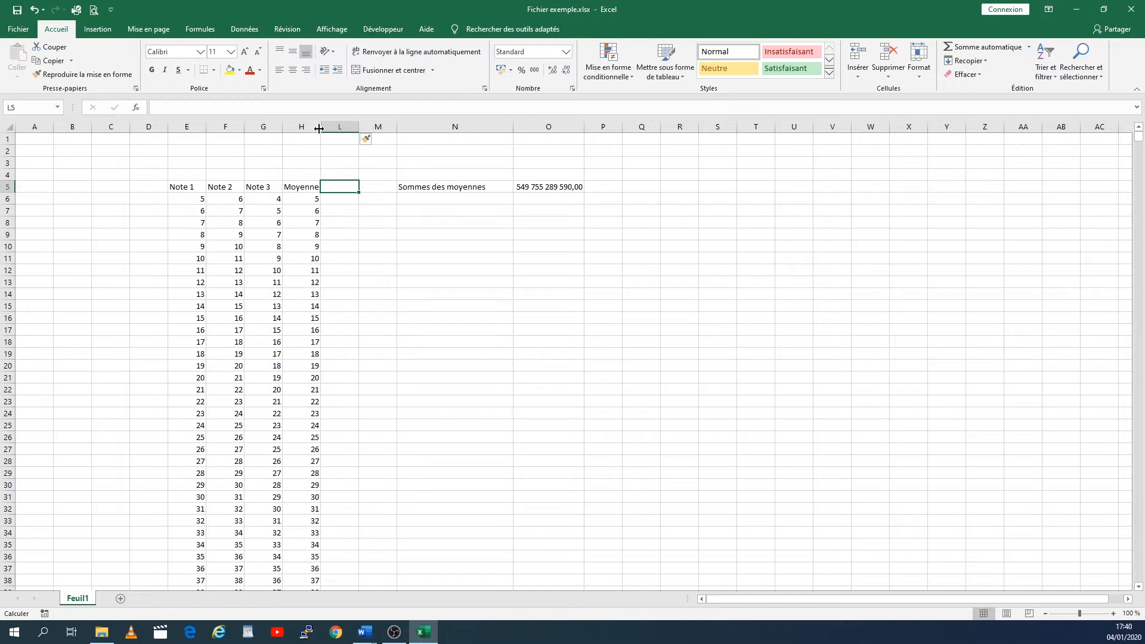
Enter the formula +H6+G6 in cell L6 to add the row's Moyenne and Note 3 values
{"action": "key", "text": "Return"}
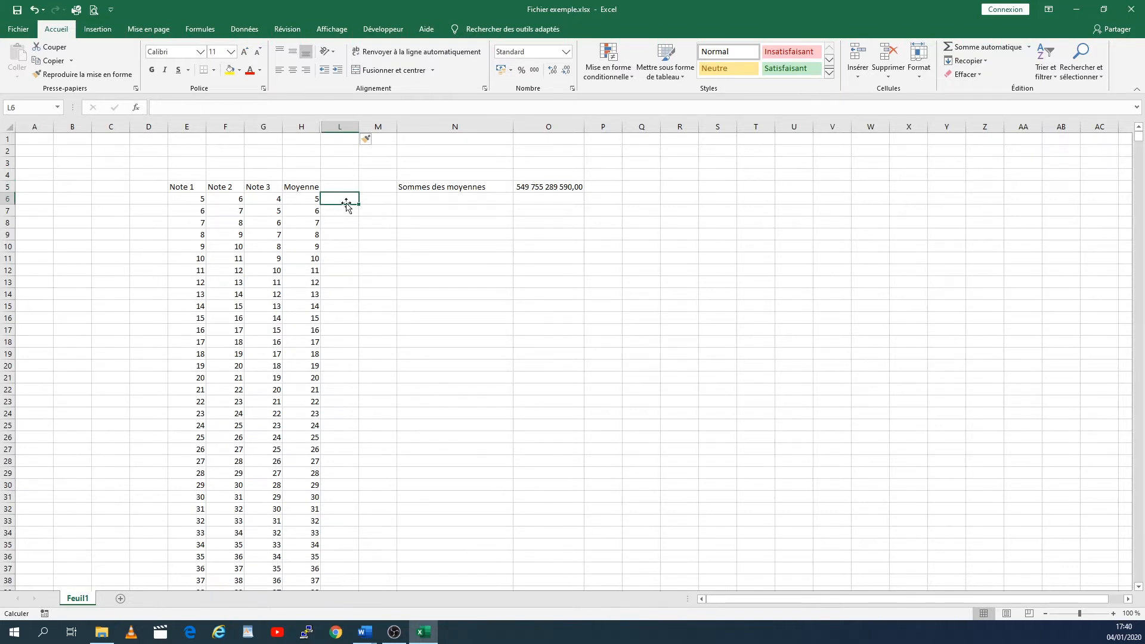
{"action": "type", "text": "+"}
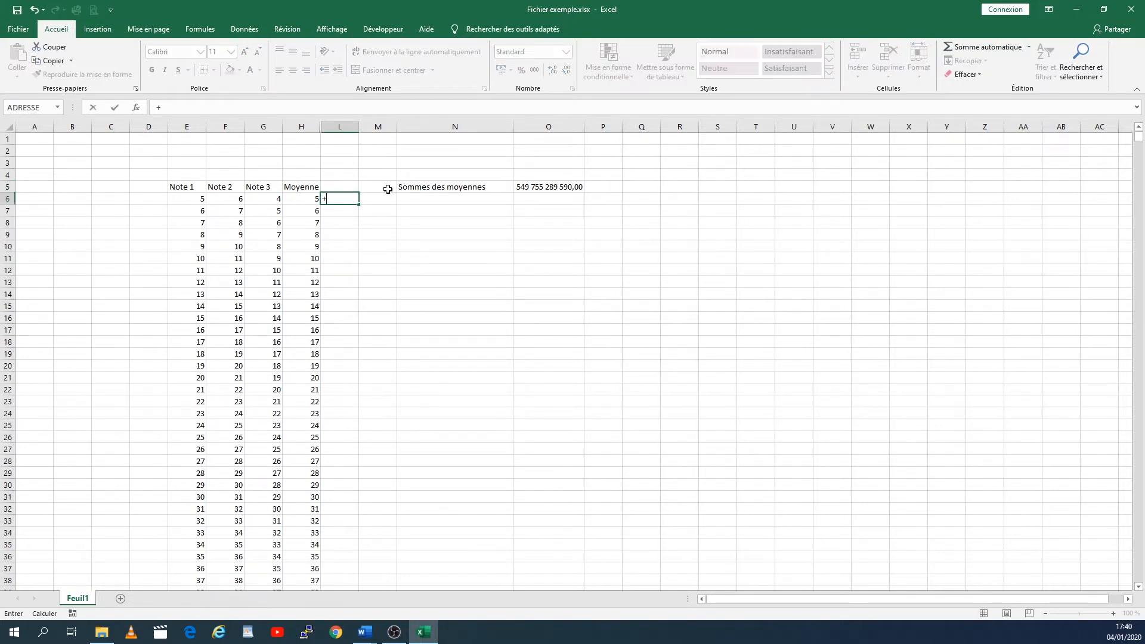
{"action": "key", "text": "Left"}
{"action": "type", "text": "+"}
{"action": "key", "text": "Left"}
{"action": "key", "text": "Left"}
{"action": "key", "text": "Left"}
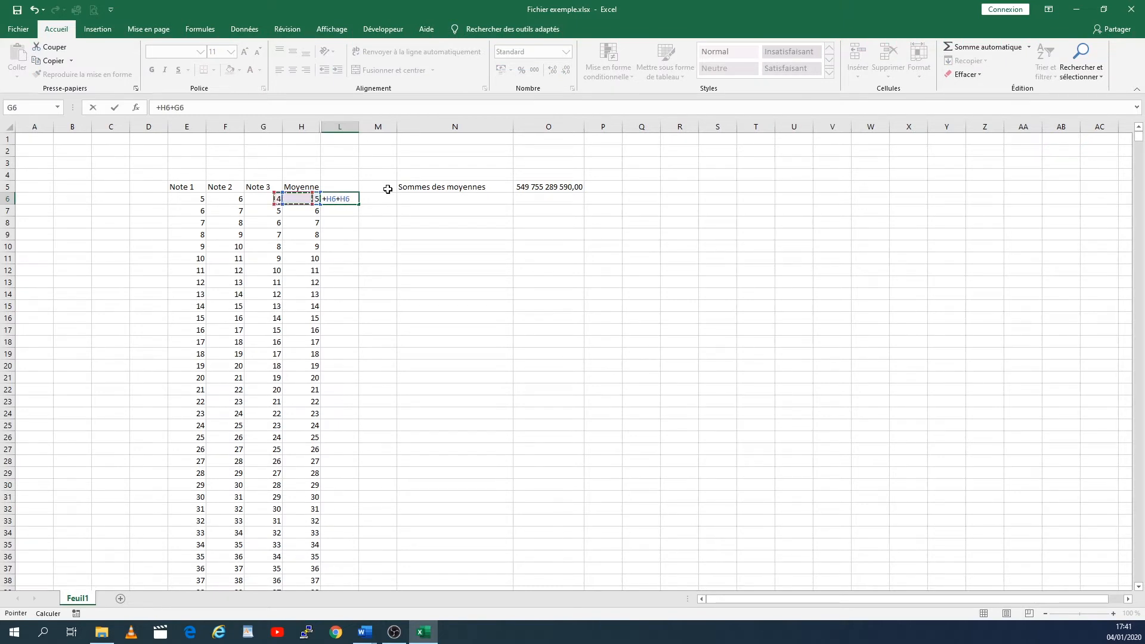
{"action": "key", "text": "Right"}
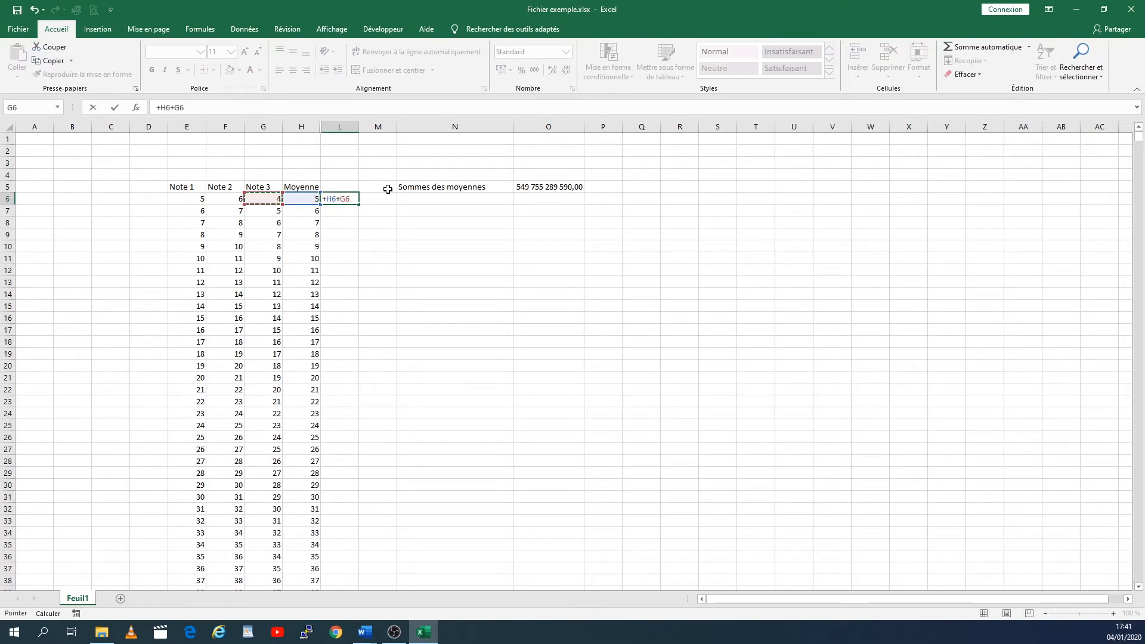
{"action": "key", "text": "Return"}
{"action": "key", "text": "Up"}
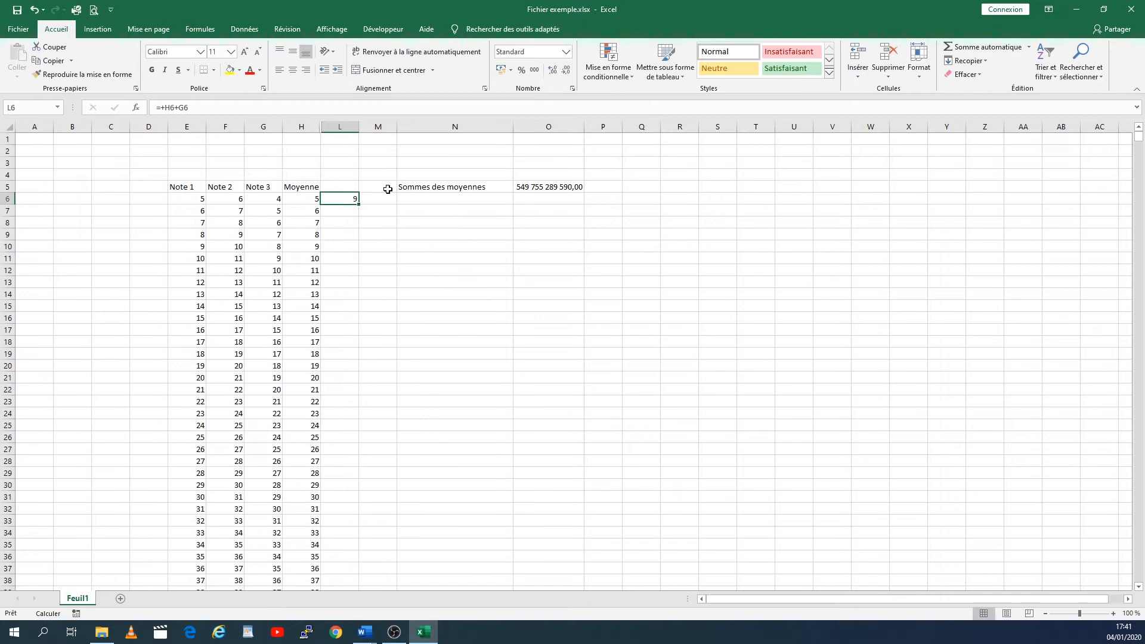
Fill the L6 formula down column L to the last row and check the end of the column
{"action": "double_click", "coordinate": [357, 204]}
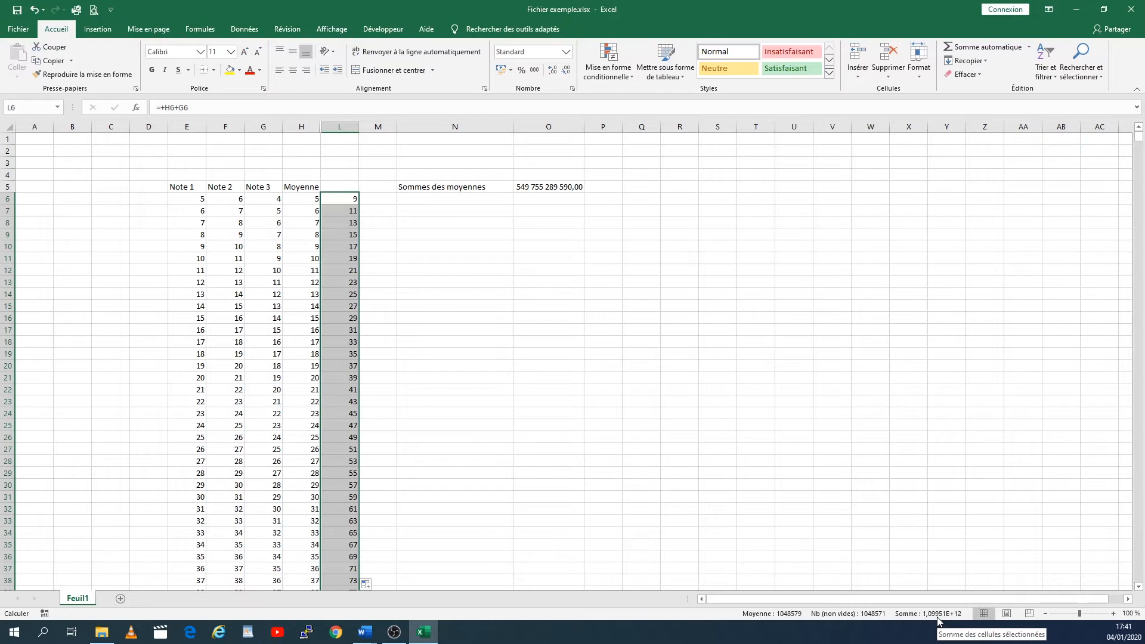
{"action": "left_click", "coordinate": [341, 281]}
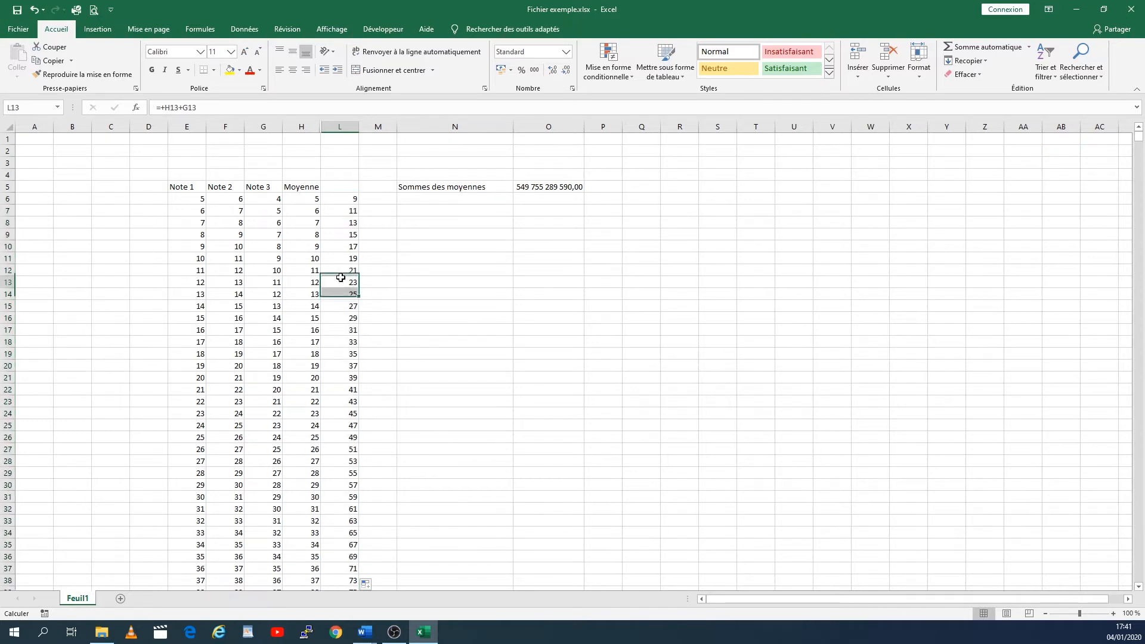
{"action": "key", "text": "ctrl+Down"}
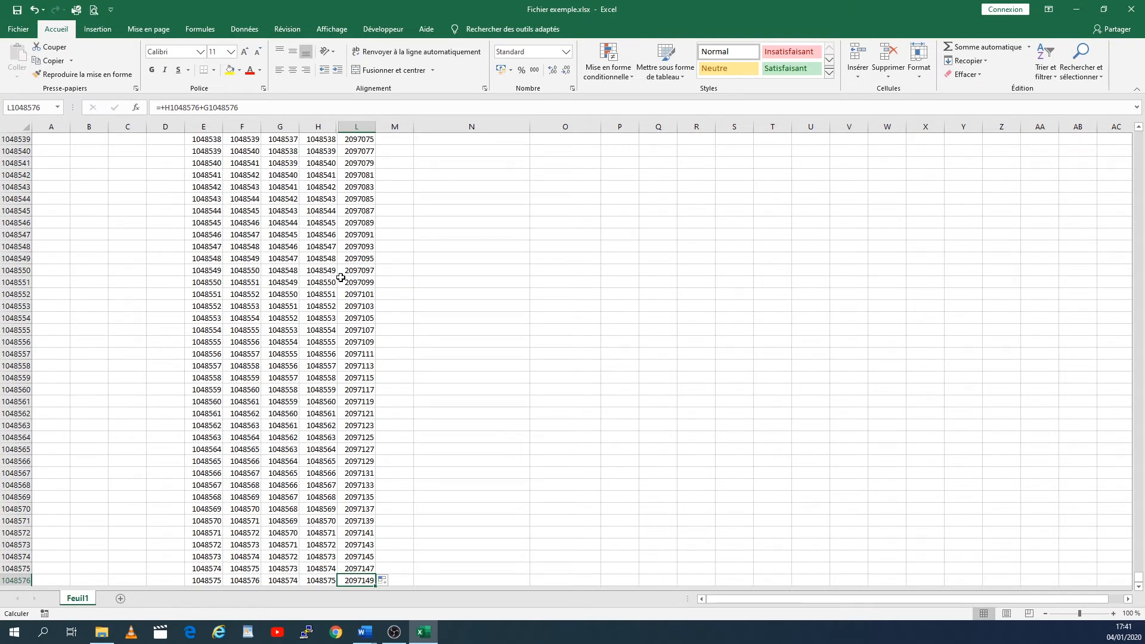
{"action": "key", "text": "ctrl+Up"}
{"action": "key", "text": "ctrl+Up"}
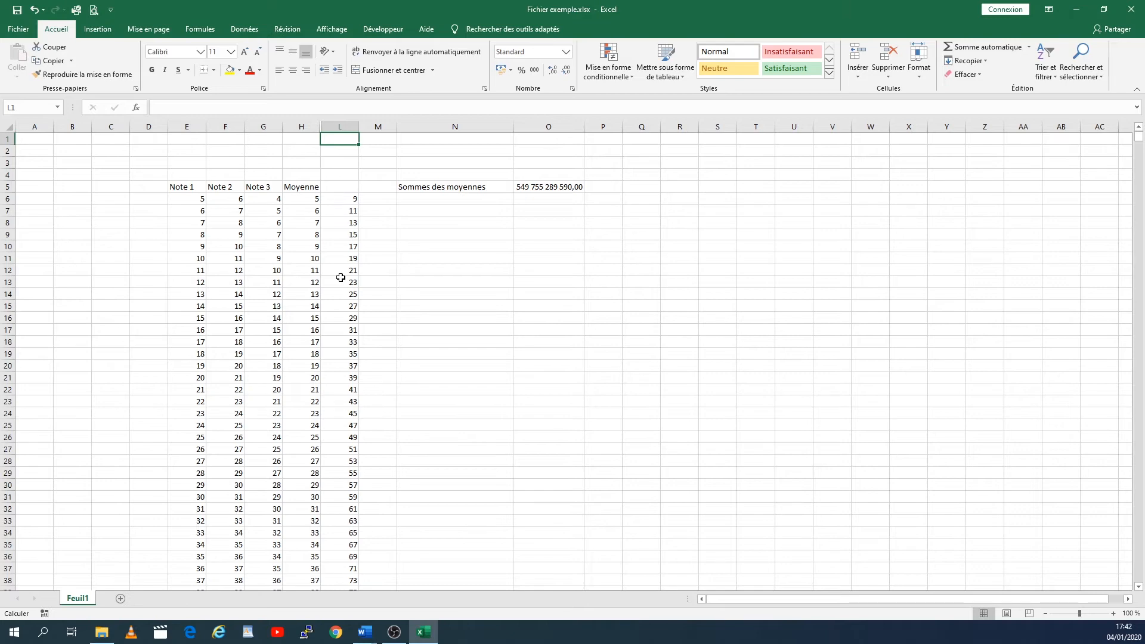
Enter the formula +G6+F6 in cell M6 to add the row's Note 3 and Note 2 values
{"action": "key", "text": "Down"}
{"action": "key", "text": "Down"}
{"action": "key", "text": "Down"}
{"action": "key", "text": "Down"}
{"action": "key", "text": "Down"}
{"action": "key", "text": "Right"}
{"action": "type", "text": "+"}
{"action": "key", "text": "Left"}
{"action": "key", "text": "Left"}
{"action": "key", "text": "Left"}
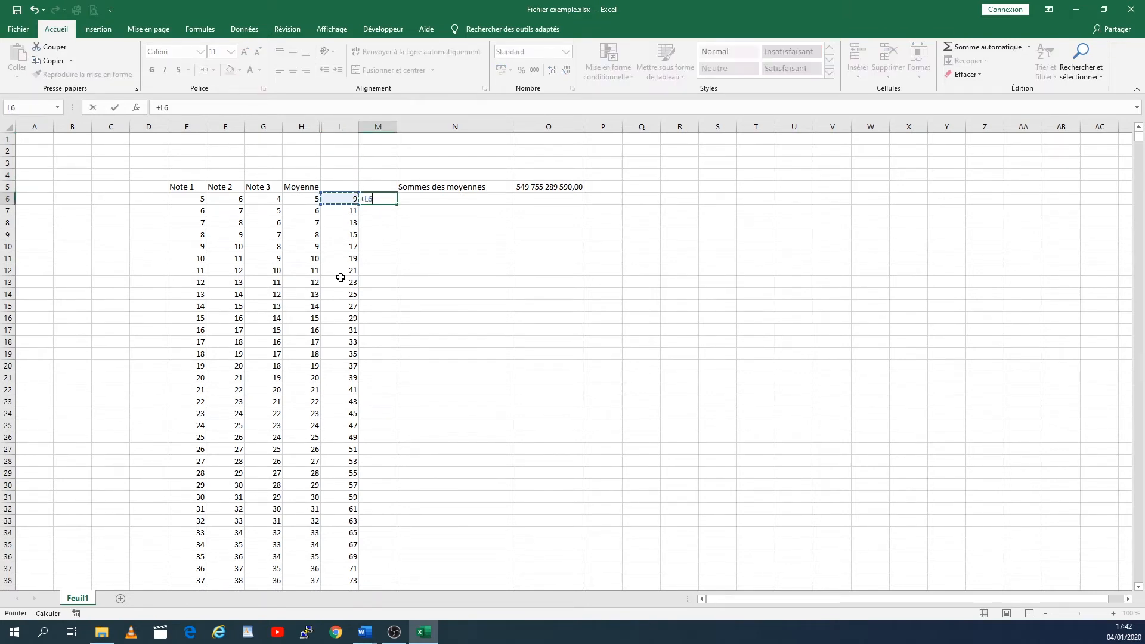
{"action": "type", "text": "+"}
{"action": "key", "text": "Left"}
{"action": "key", "text": "Left"}
{"action": "key", "text": "Left"}
{"action": "key", "text": "Left"}
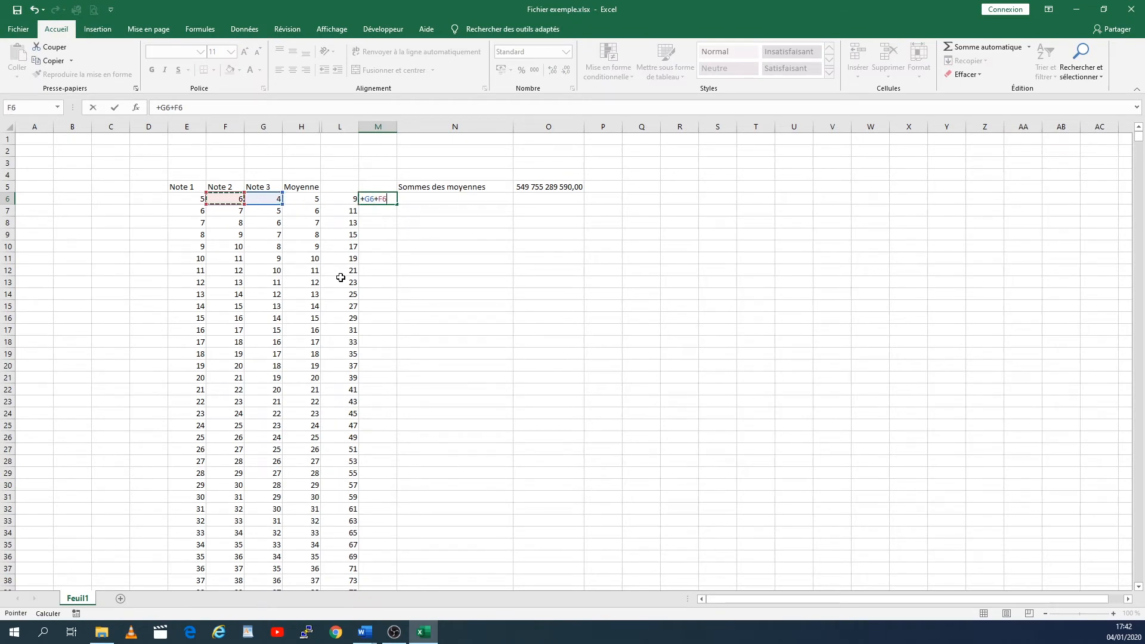
{"action": "key", "text": "Return"}
Clear the Note 2 value in cell F6
{"action": "key", "text": "Up"}
{"action": "key", "text": "Left"}
{"action": "key", "text": "Left"}
{"action": "key", "text": "Left"}
{"action": "key", "text": "Left"}
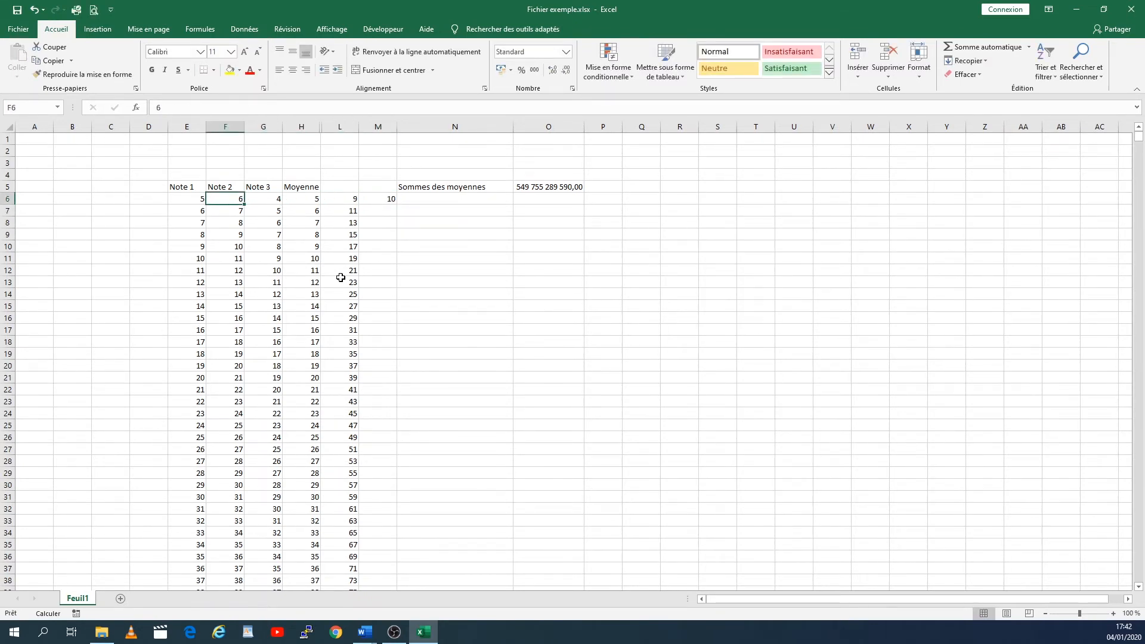
{"action": "key", "text": "Delete"}
Set the calculation option to manual (Manuel)
{"action": "left_click", "coordinate": [385, 198]}
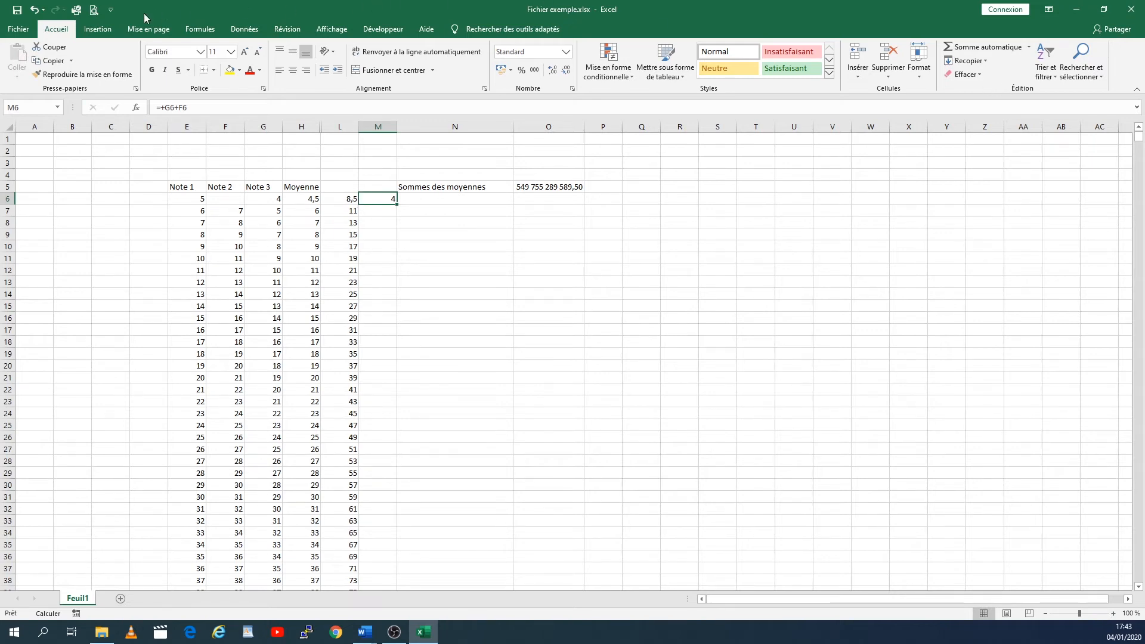
{"action": "left_click", "coordinate": [200, 30]}
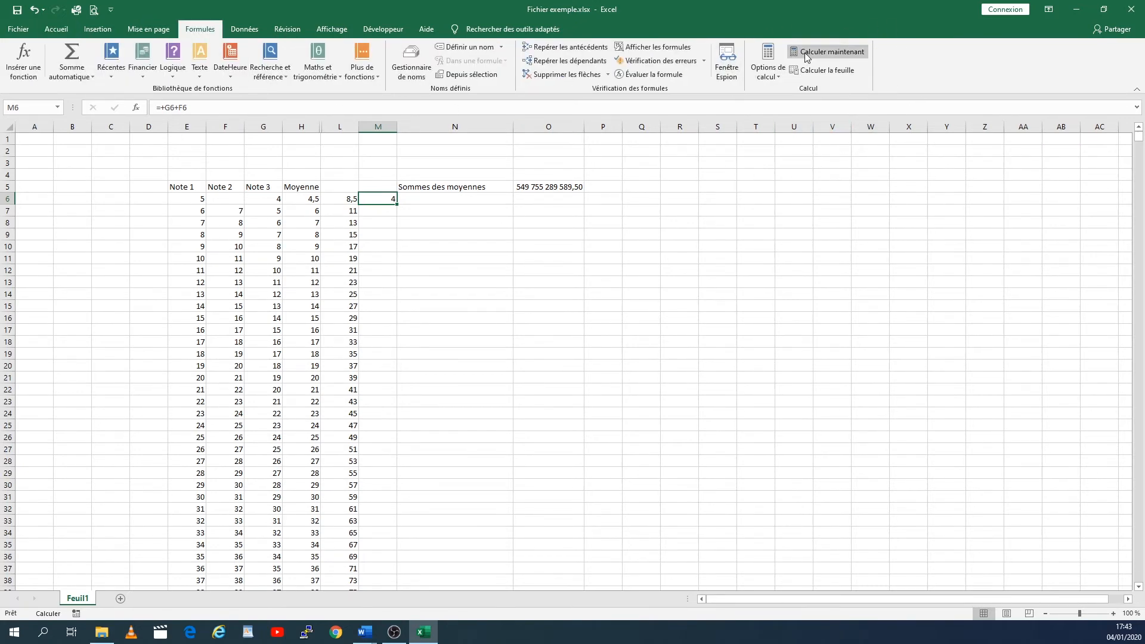
{"action": "left_click", "coordinate": [776, 76]}
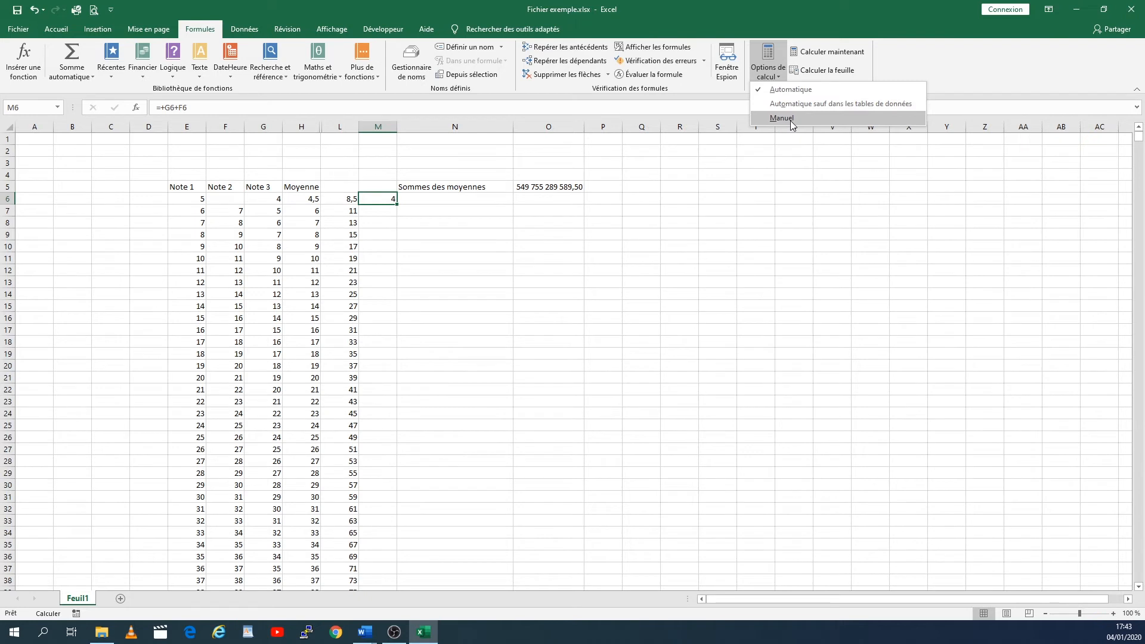
{"action": "left_click", "coordinate": [781, 118]}
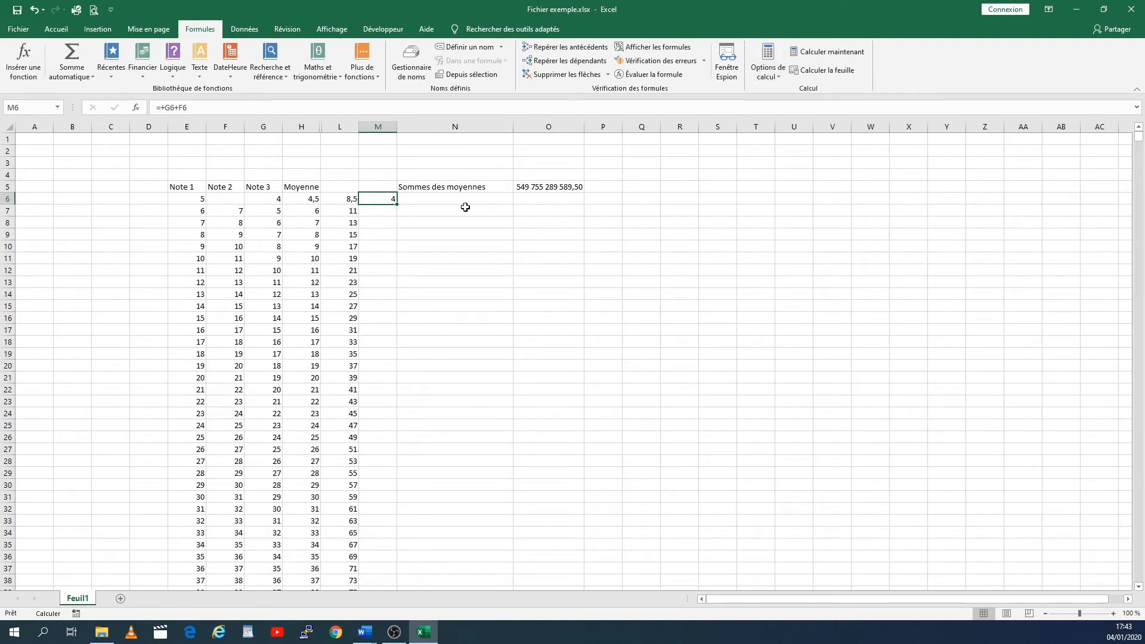
Replace the formula in cell M6 with +G6+H6 and fill it down column M
{"action": "type", "text": "+"}
{"action": "key", "text": "Left"}
{"action": "key", "text": "Left"}
{"action": "key", "text": "Left"}
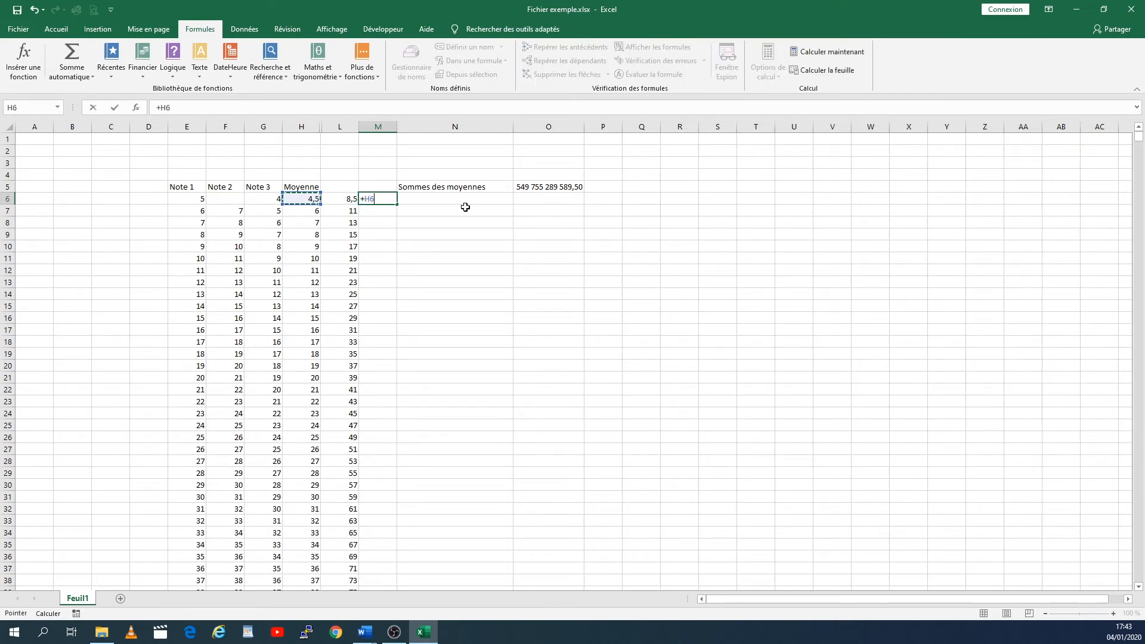
{"action": "type", "text": "+"}
{"action": "key", "text": "Left"}
{"action": "key", "text": "Left"}
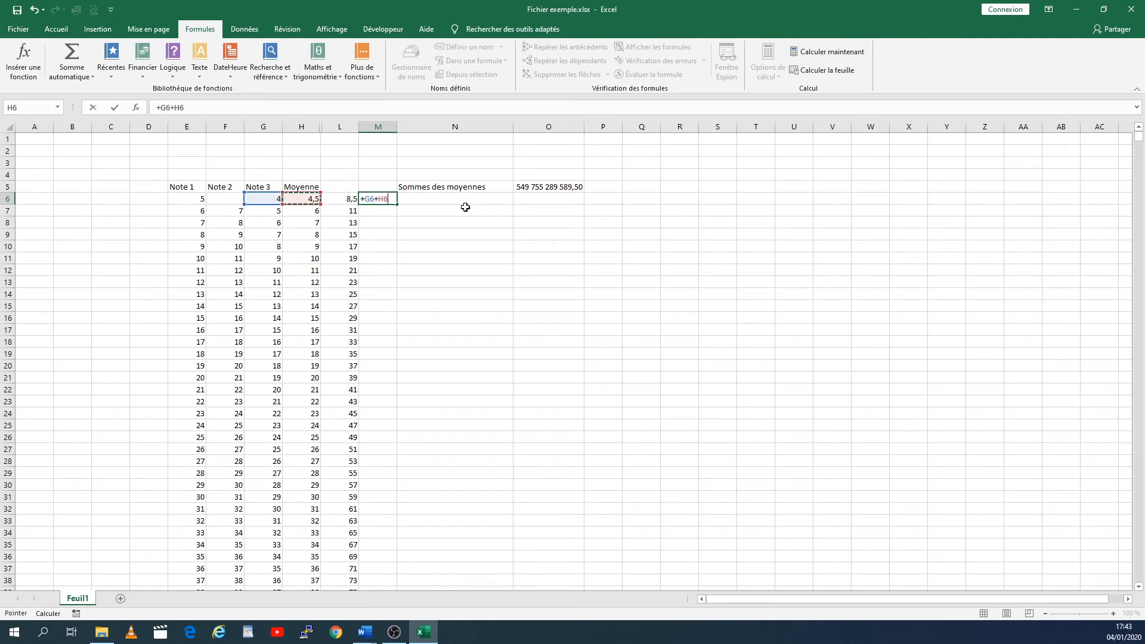
{"action": "key", "text": "Return"}
{"action": "key", "text": "Up"}
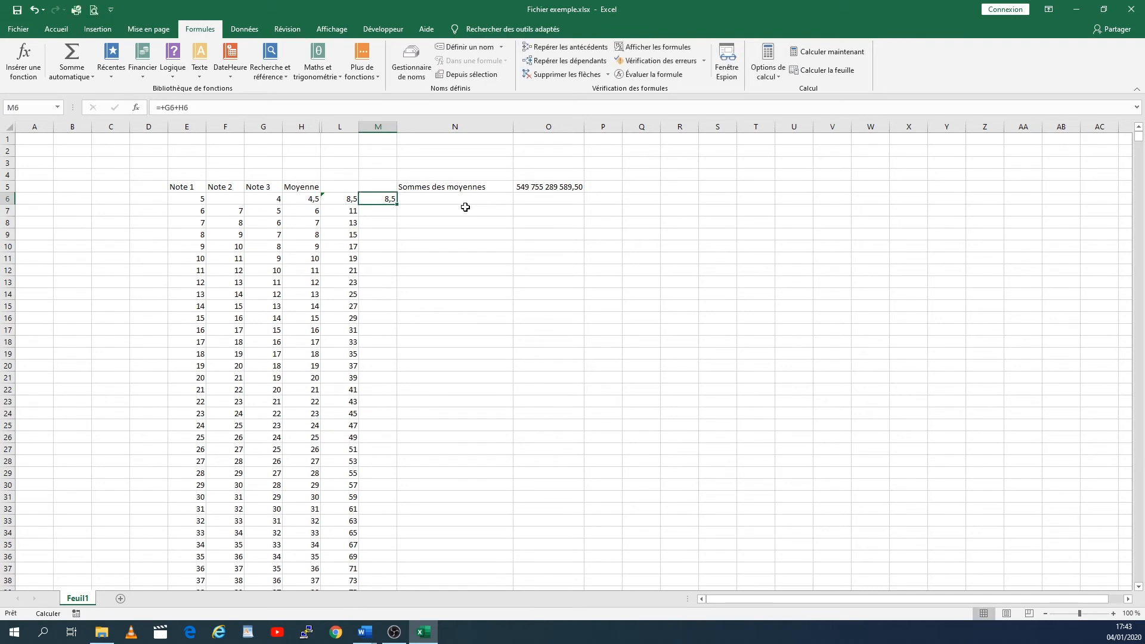
{"action": "double_click", "coordinate": [397, 206]}
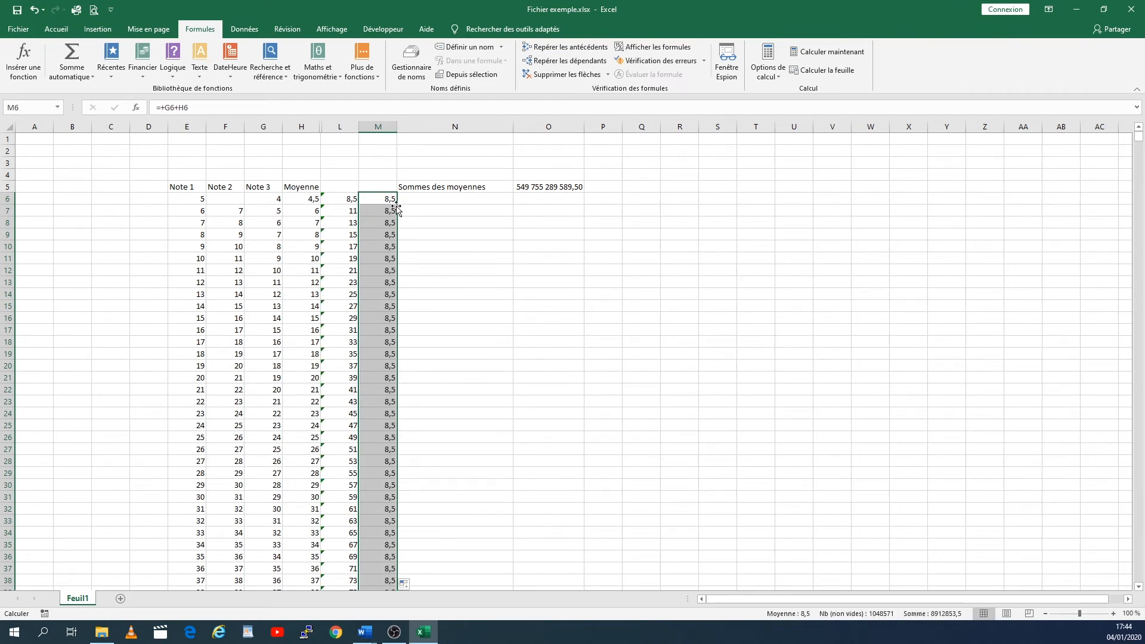
Check the formulas in several filled cells of column M and recalculate the whole workbook
{"action": "left_click", "coordinate": [380, 200]}
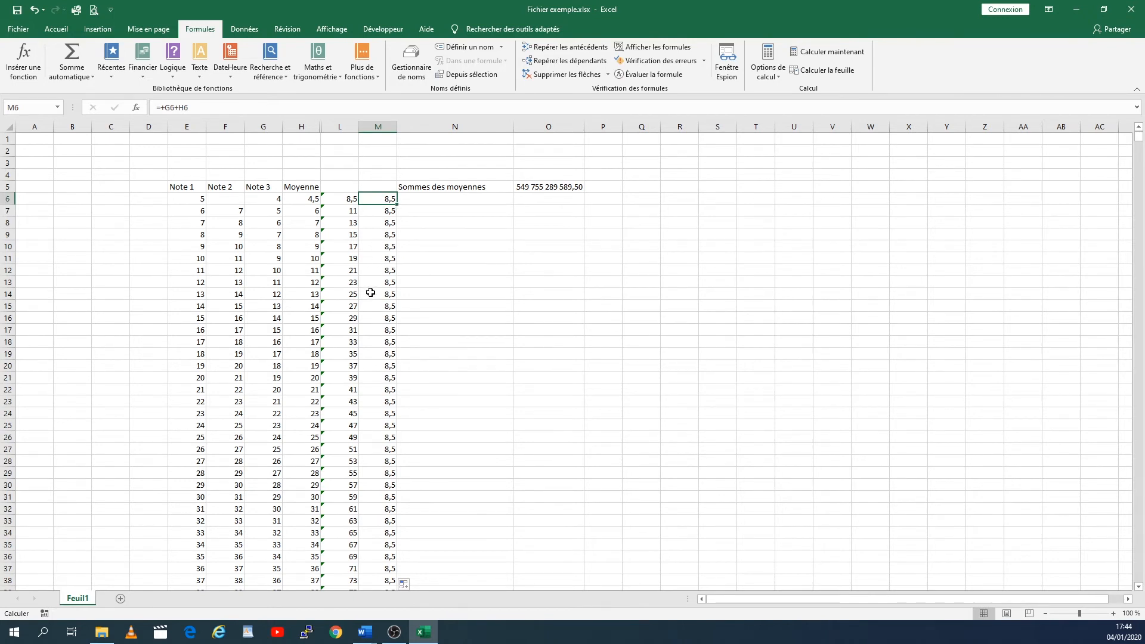
{"action": "left_click", "coordinate": [389, 212]}
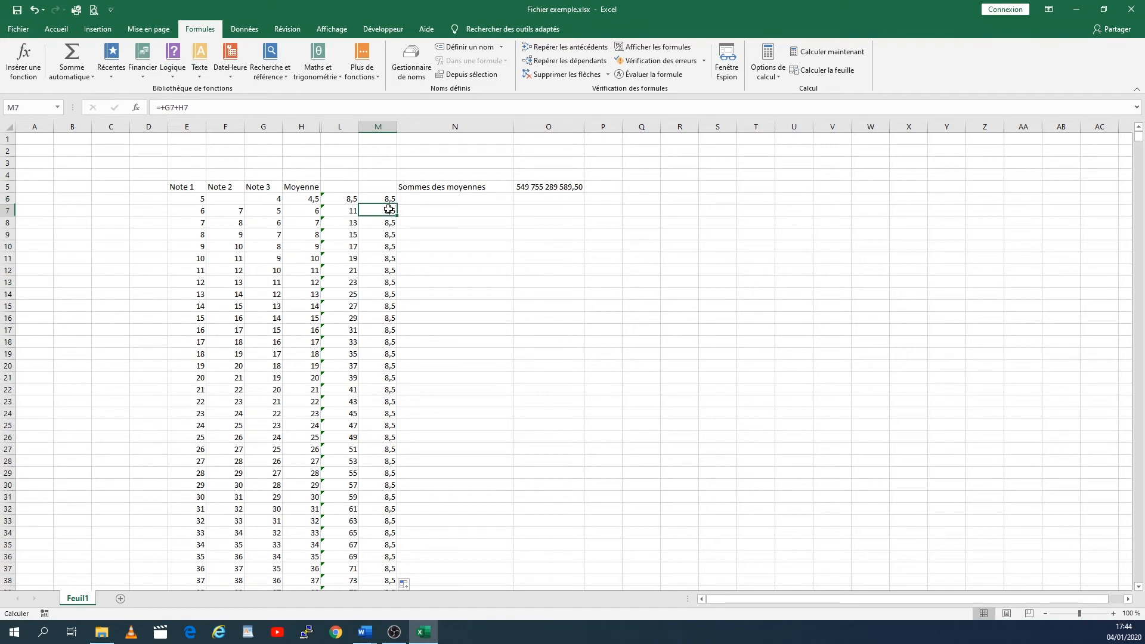
{"action": "left_click", "coordinate": [378, 246]}
{"action": "left_click", "coordinate": [378, 259]}
{"action": "left_click", "coordinate": [378, 282]}
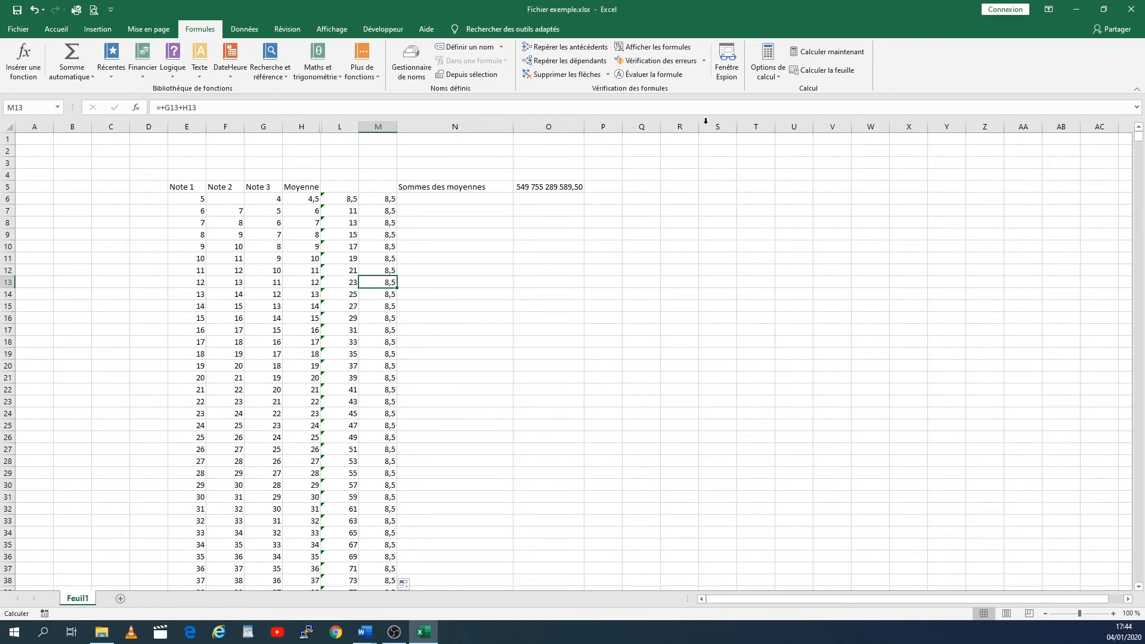
{"action": "left_click", "coordinate": [820, 53]}
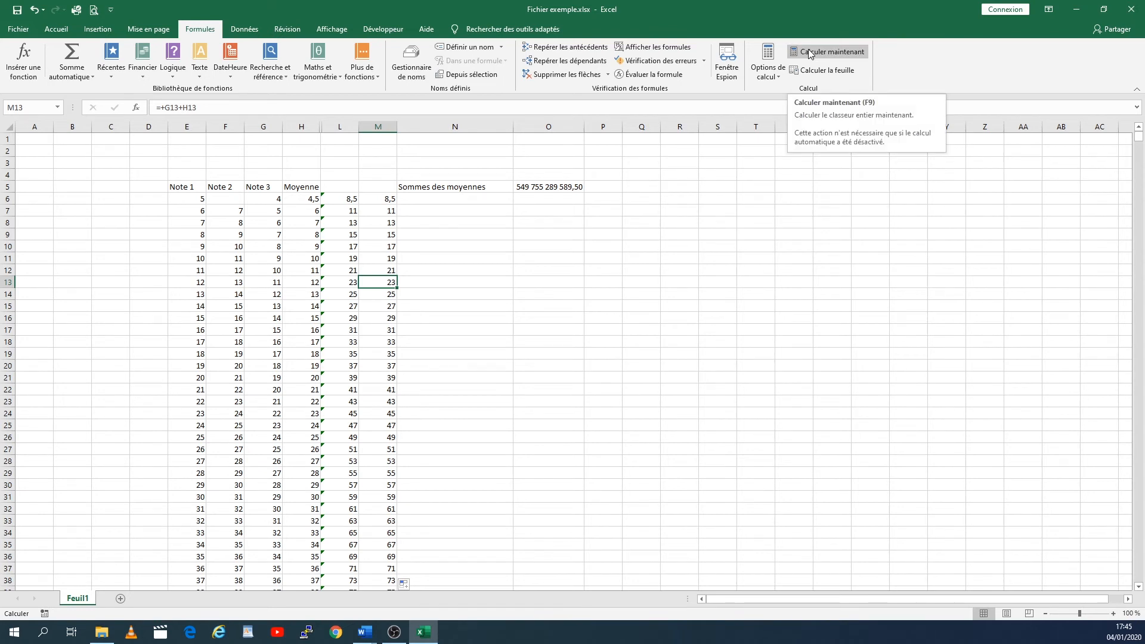
Clear the Note 3 value in cell G9
{"action": "key", "text": "Up"}
{"action": "key", "text": "Up"}
{"action": "key", "text": "Up"}
{"action": "key", "text": "Up"}
{"action": "key", "text": "Up"}
{"action": "key", "text": "Up"}
{"action": "key", "text": "Up"}
{"action": "key", "text": "Up"}
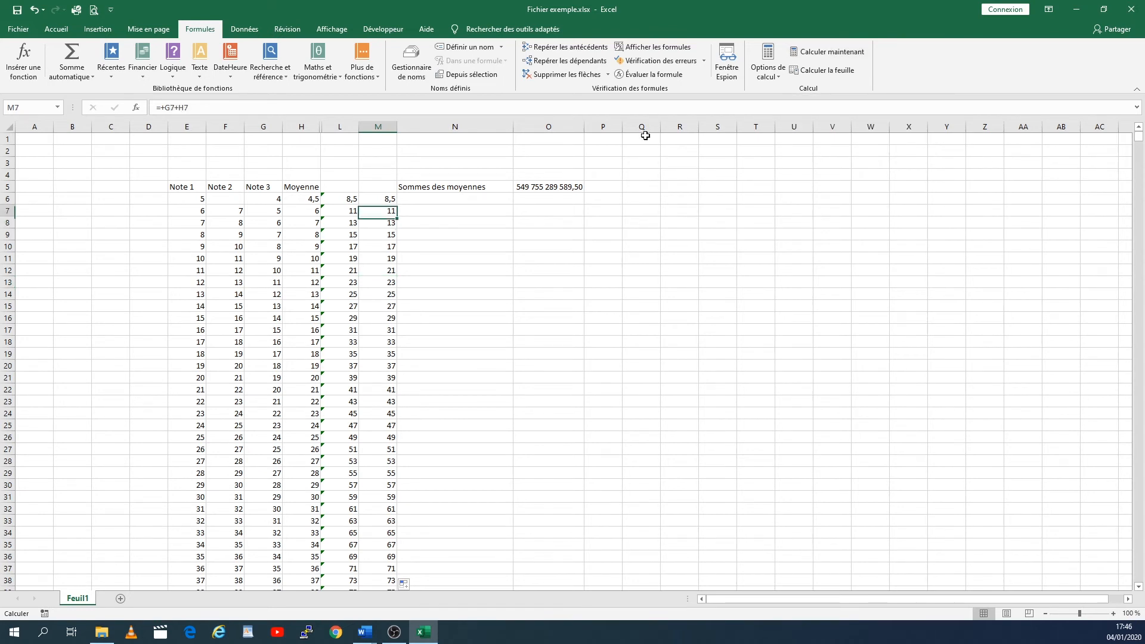
{"action": "key", "text": "ctrl+Left"}
{"action": "key", "text": "ctrl+Left"}
{"action": "key", "text": "Down"}
{"action": "key", "text": "Right"}
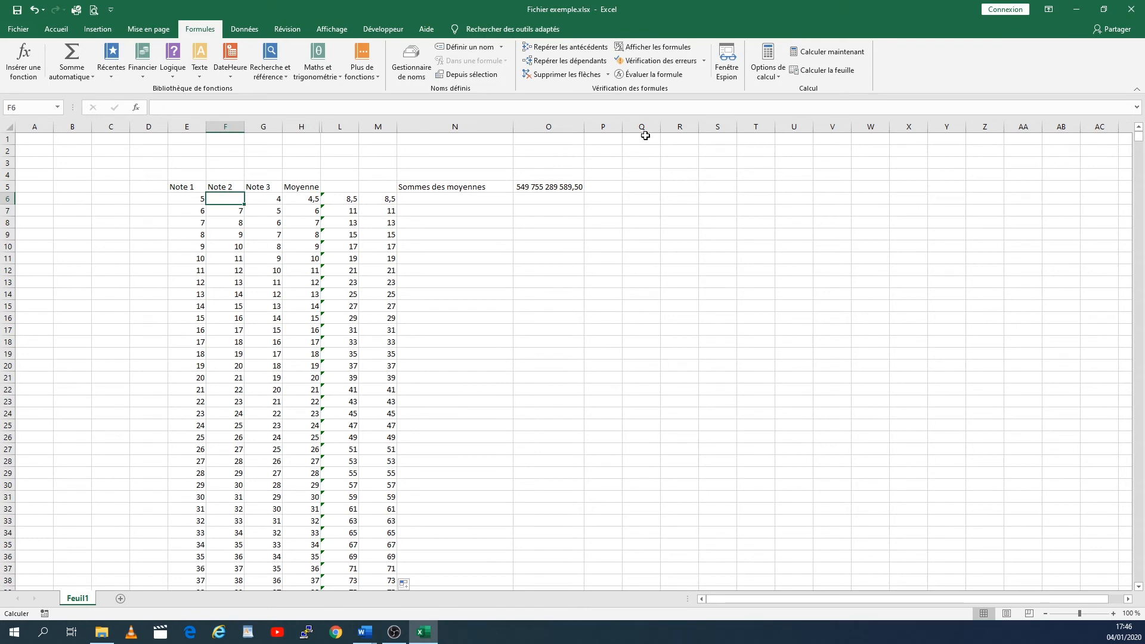
{"action": "key", "text": "Right"}
{"action": "key", "text": "Right"}
{"action": "key", "text": "Down"}
{"action": "key", "text": "Down"}
{"action": "key", "text": "Down"}
{"action": "key", "text": "Left"}
{"action": "key", "text": "Left"}
{"action": "key", "text": "Right"}
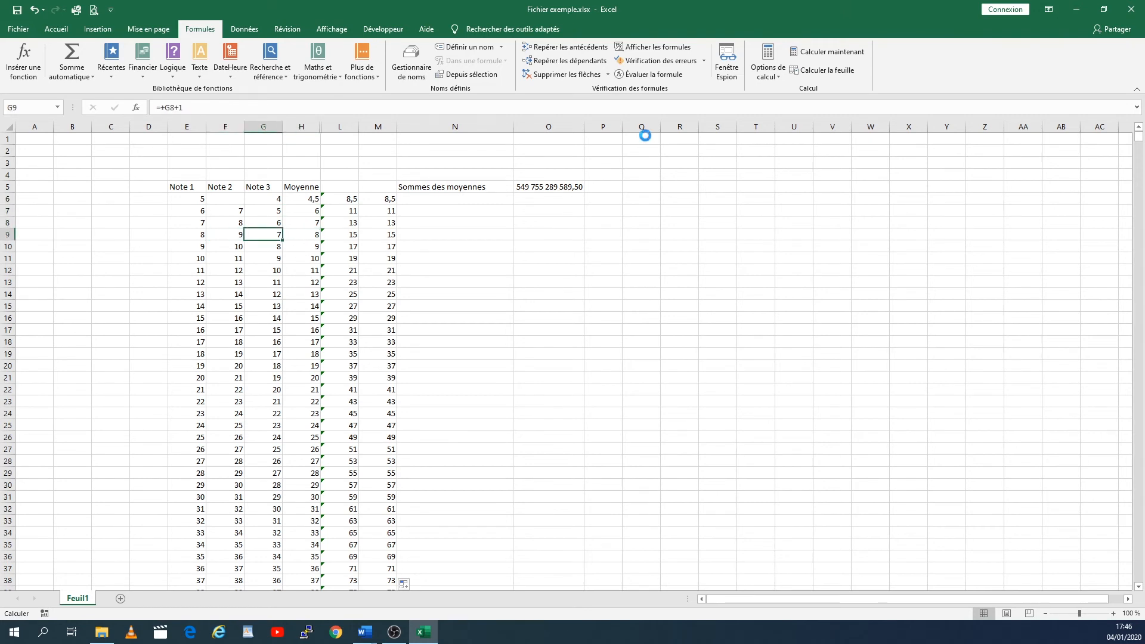
Clear the Note 2 value in cell F11
{"action": "key", "text": "Down"}
{"action": "key", "text": "Down"}
{"action": "key", "text": "Left"}
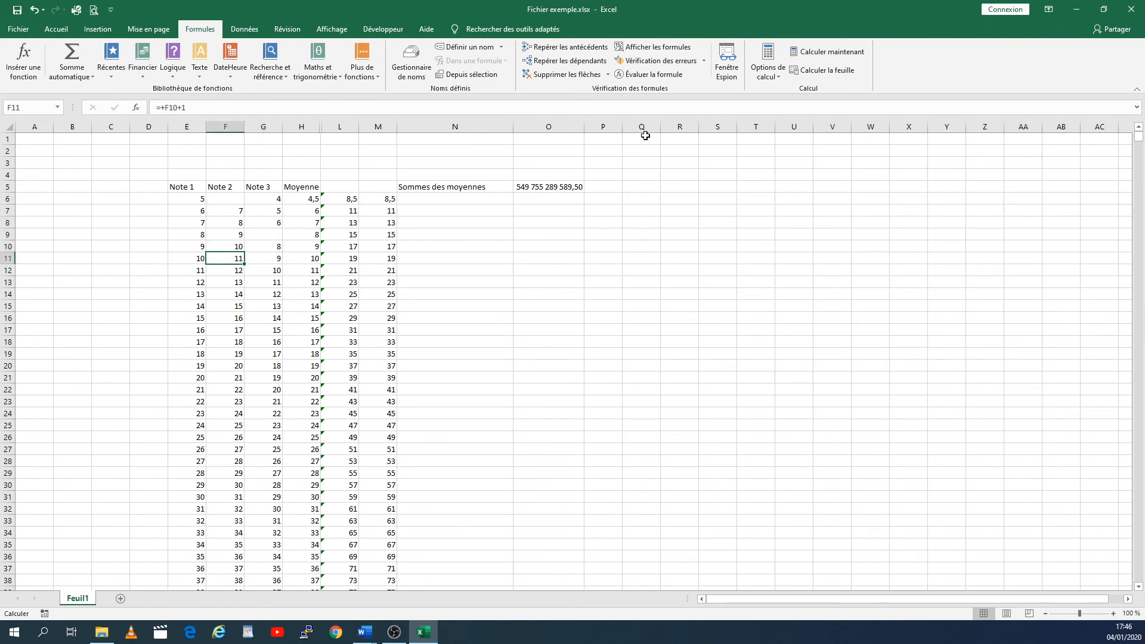
{"action": "key", "text": "Delete"}
{"action": "key", "text": "Down"}
{"action": "key", "text": "Down"}
{"action": "key", "text": "Down"}
{"action": "key", "text": "Right"}
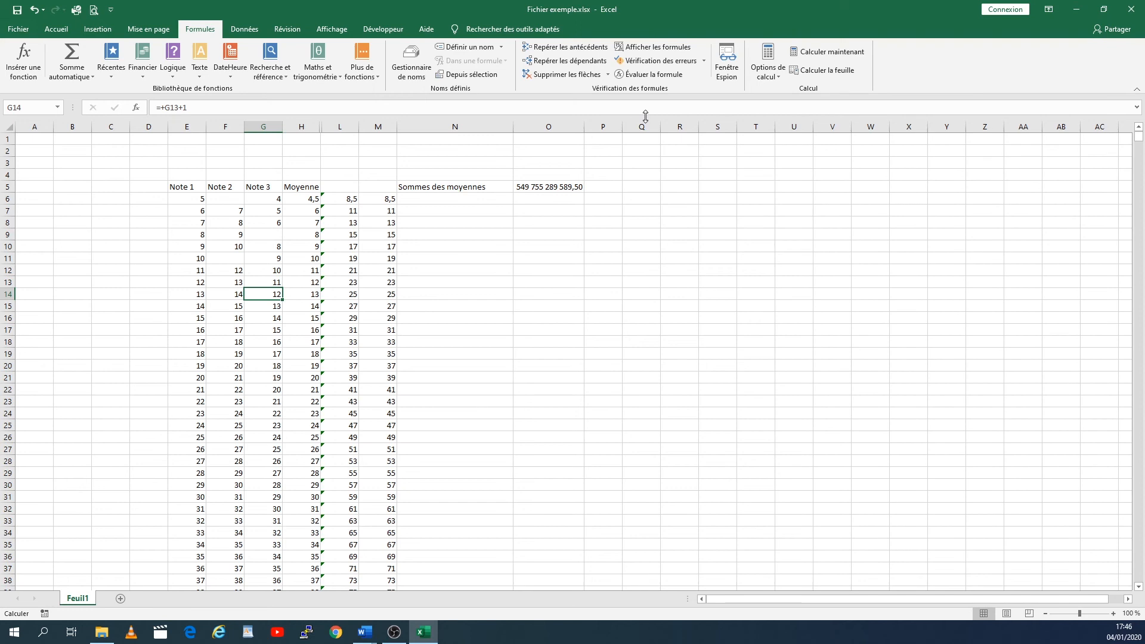
Save the workbook and set the calculation option back to automatic (Automatique)
{"action": "left_click", "coordinate": [11, 8]}
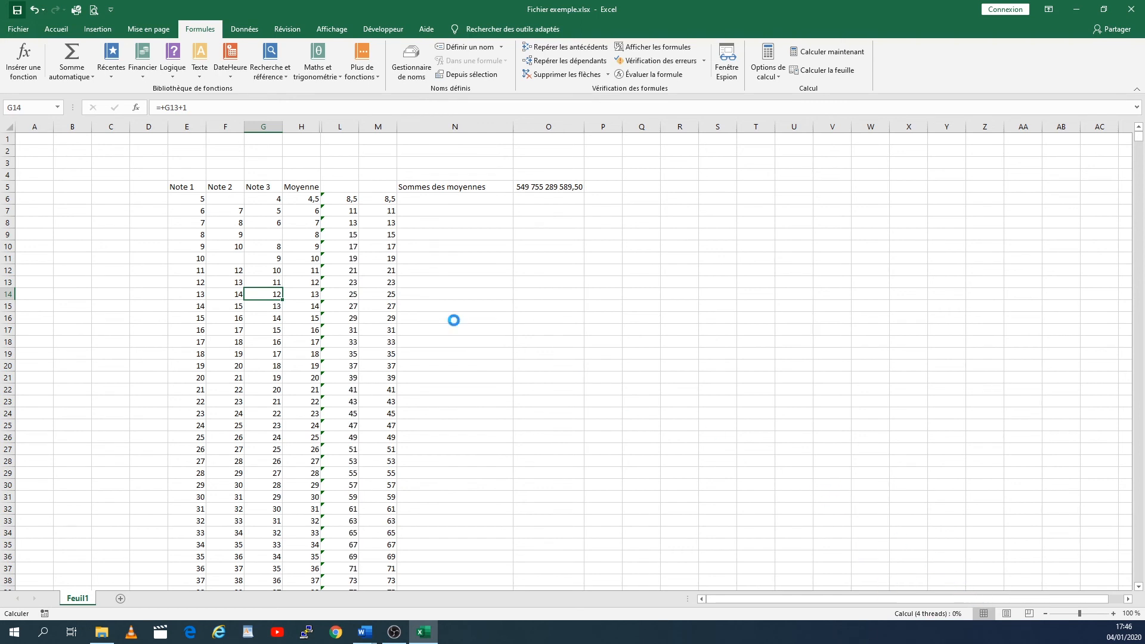
{"action": "left_click", "coordinate": [765, 73]}
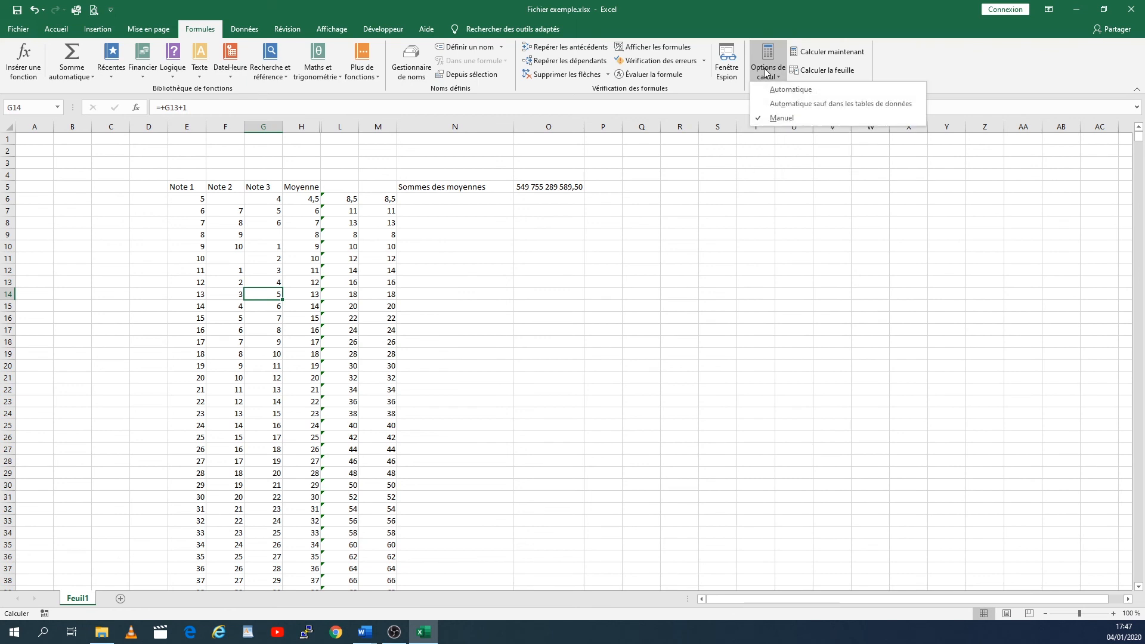
{"action": "left_click", "coordinate": [800, 92]}
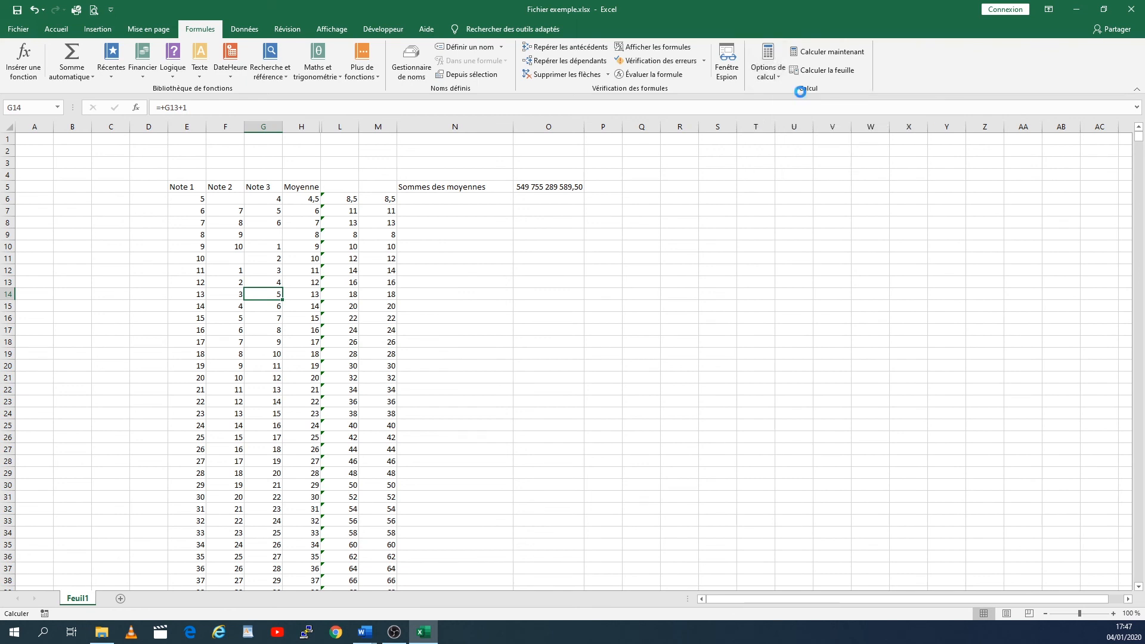